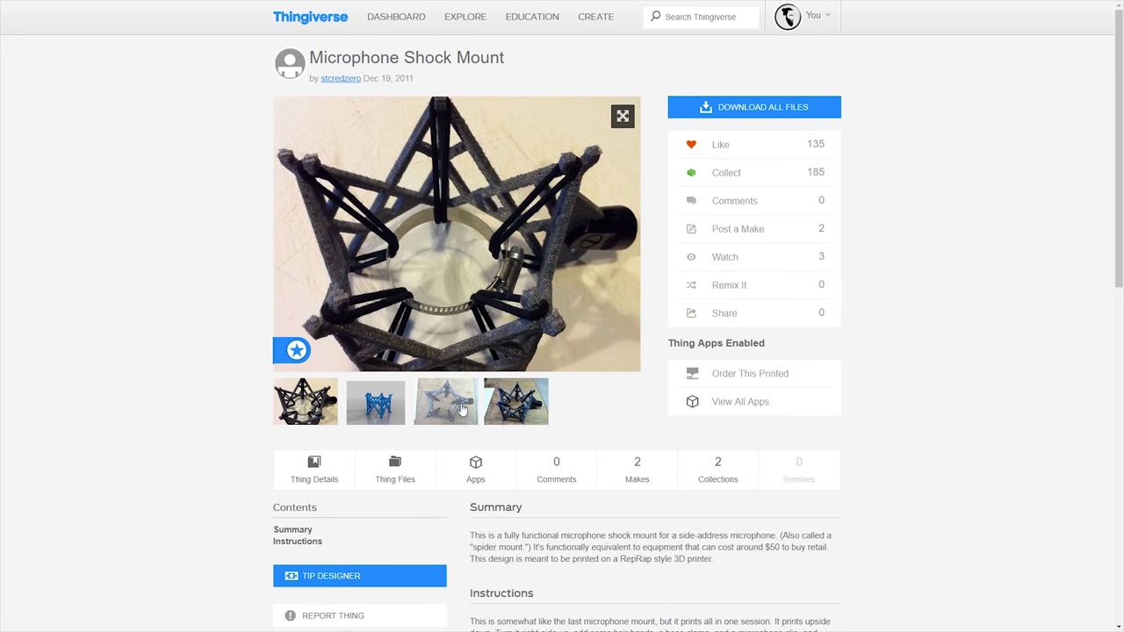
- Browse the spider mount's photos, including the star mount on wood and the blue 3D render
click(462, 410)
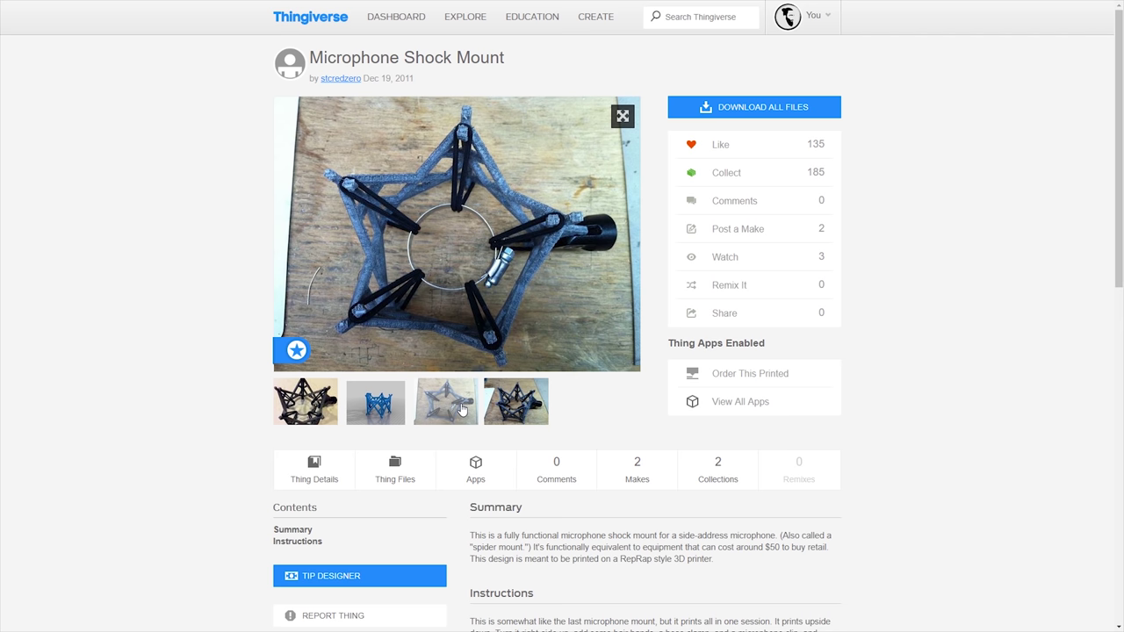
click(521, 399)
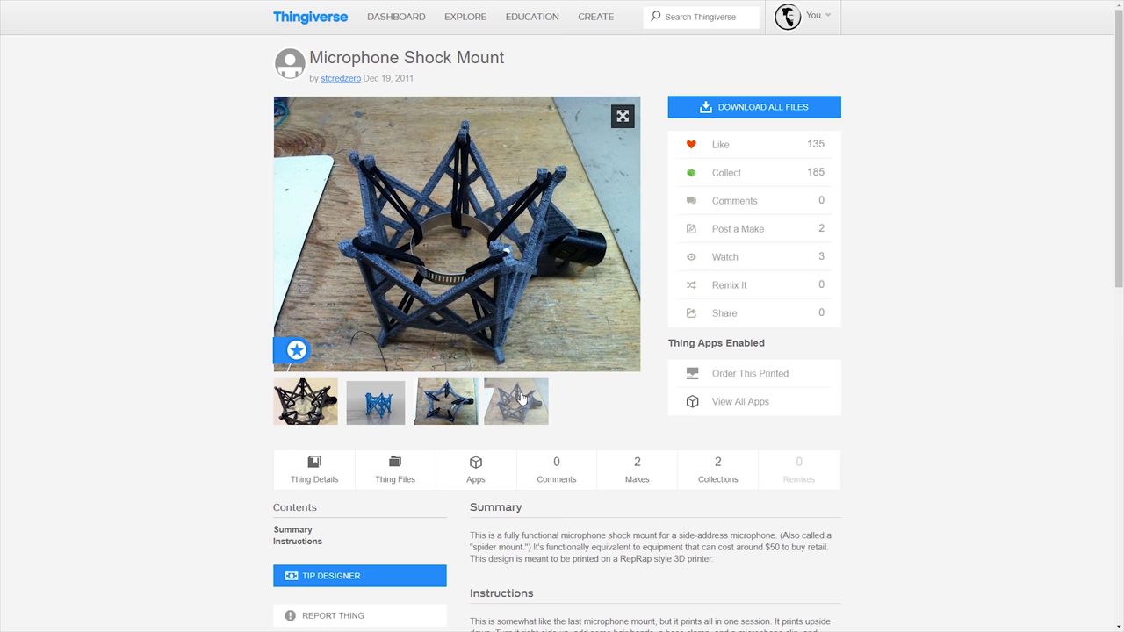
click(386, 409)
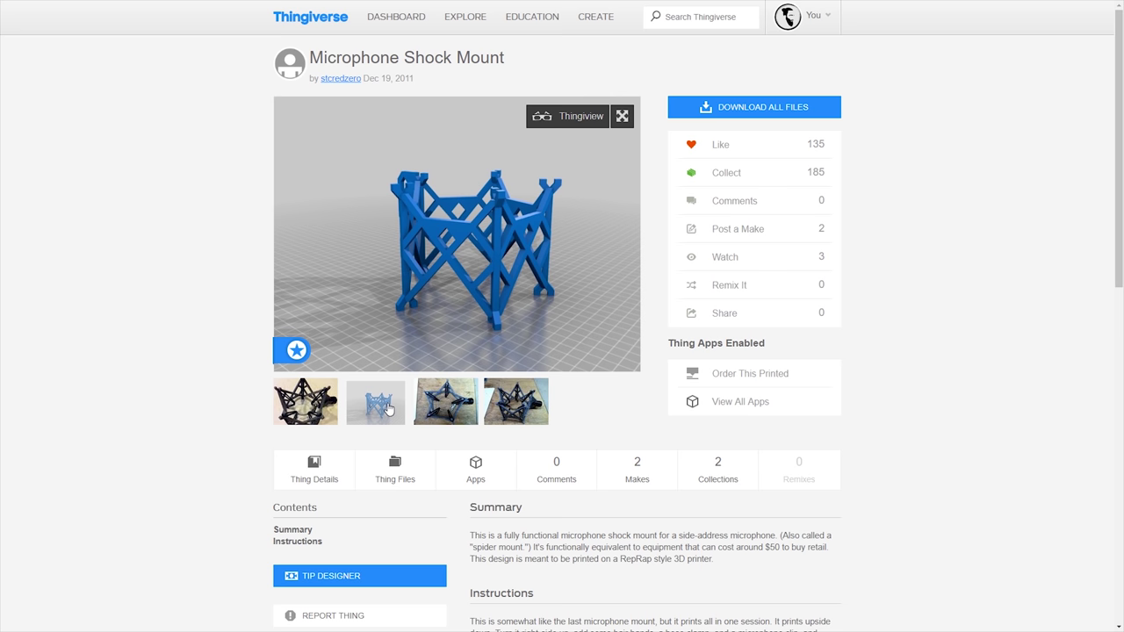
- Go to the Microphone Shock Mount for Ikea Lamp page and view its lamp-arm photos and cage render
key(alt+Left)
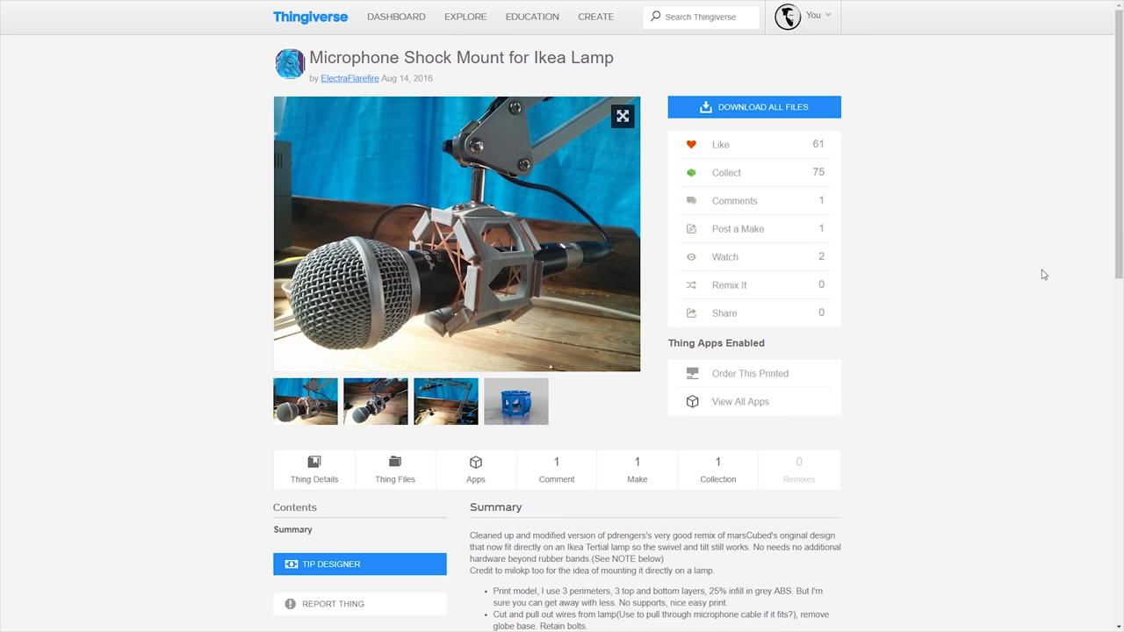
click(375, 402)
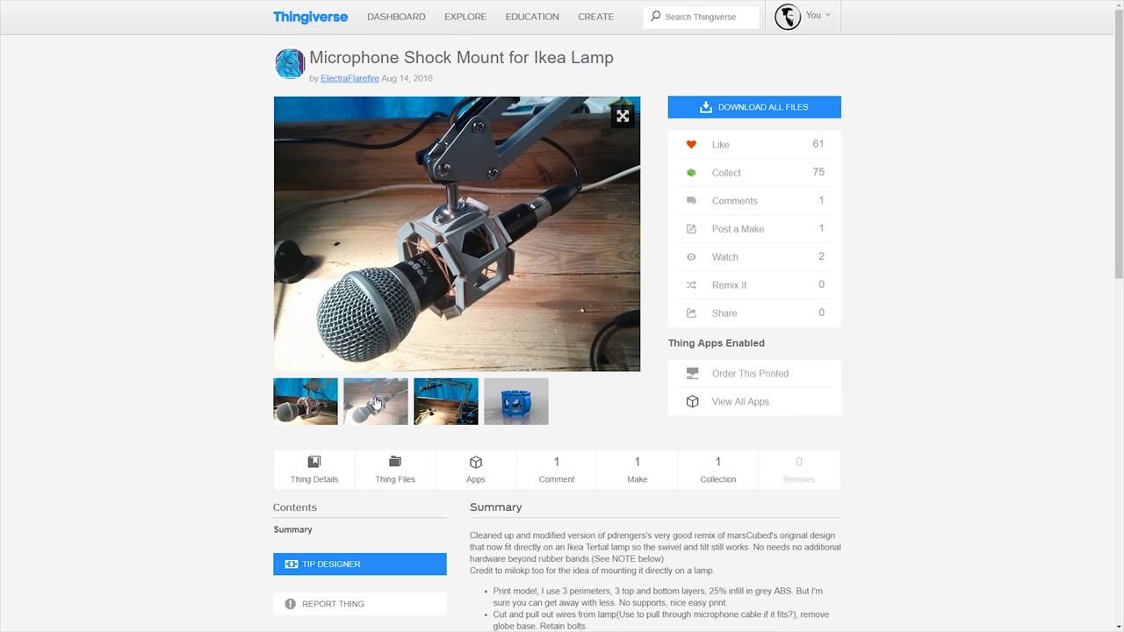
click(429, 399)
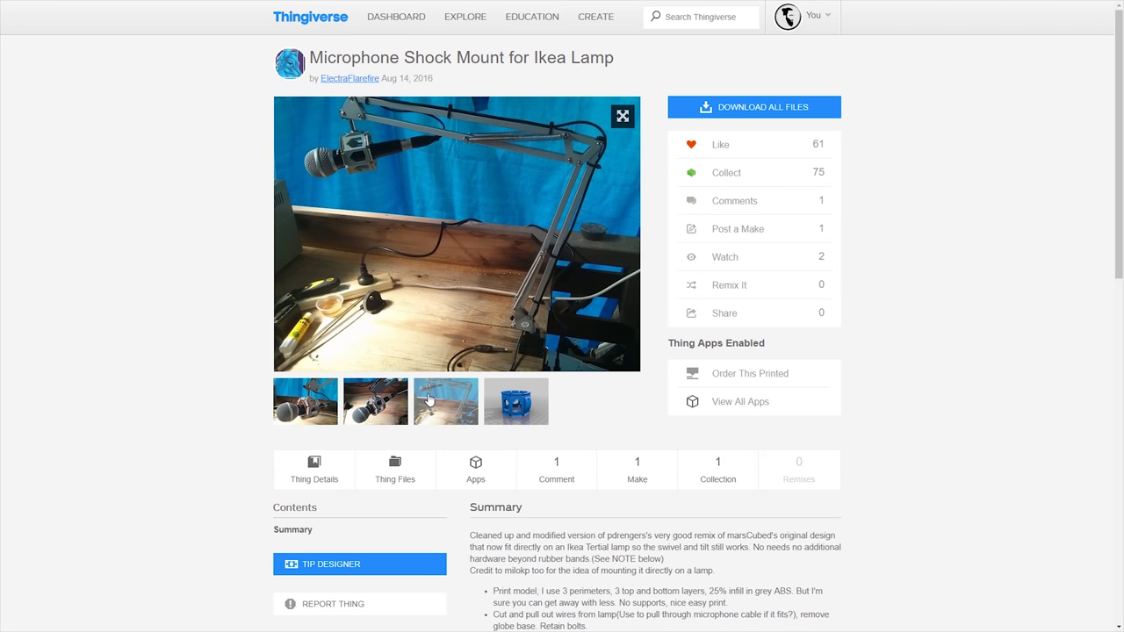
mouse_move(333, 201)
click(509, 410)
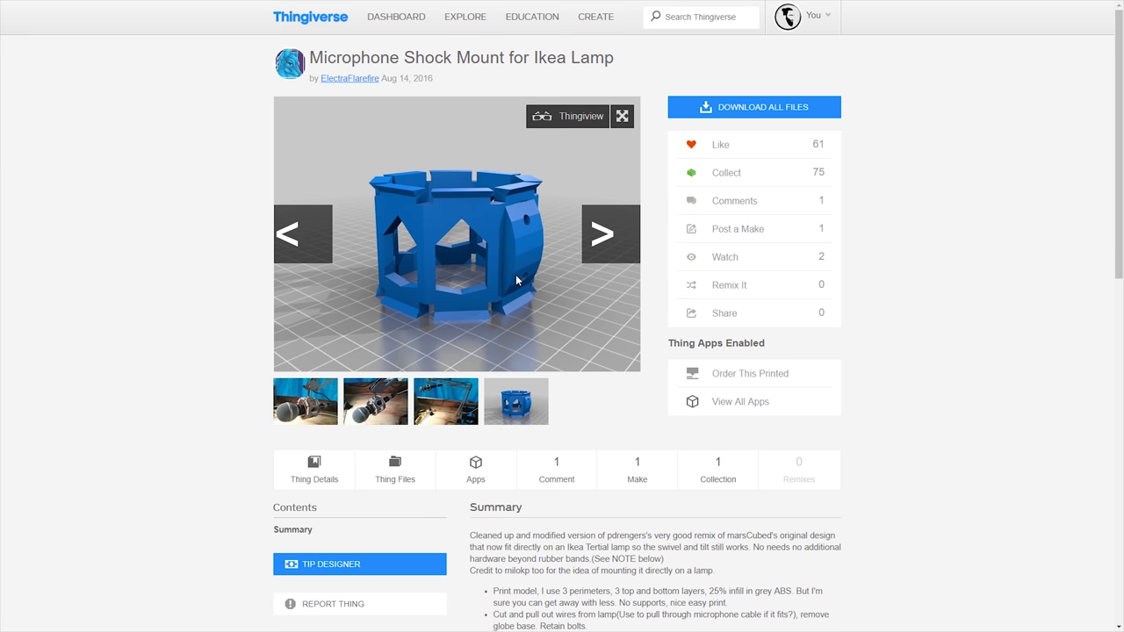
click(322, 399)
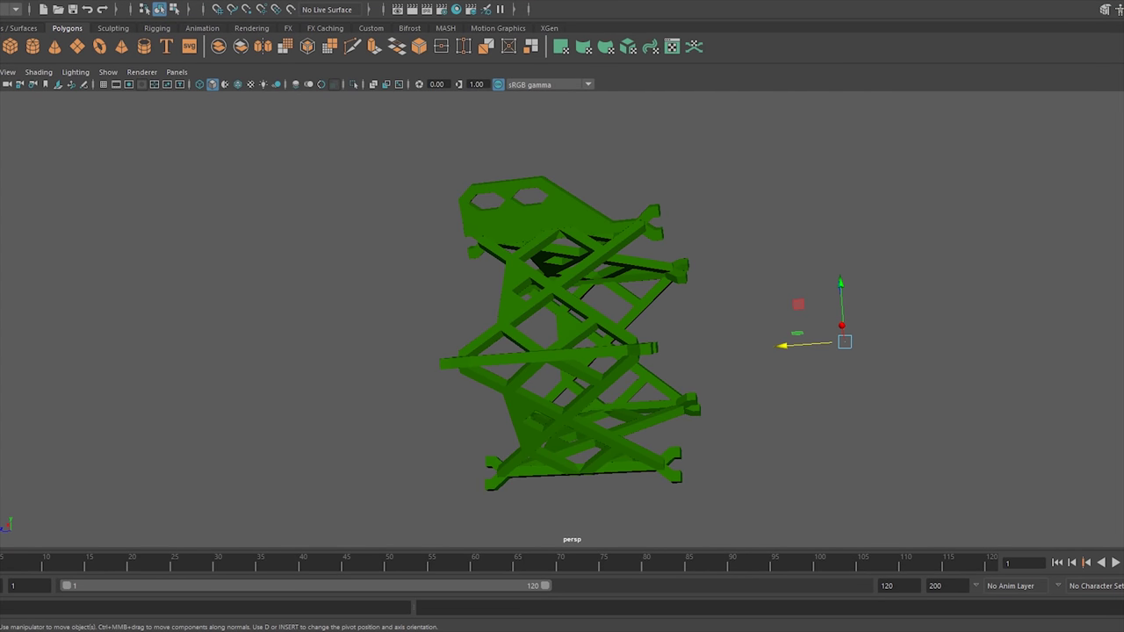
- Bring the blue cylindrical cage into the scene beside the green frames and frame it
alt+drag(747, 290, 777, 318)
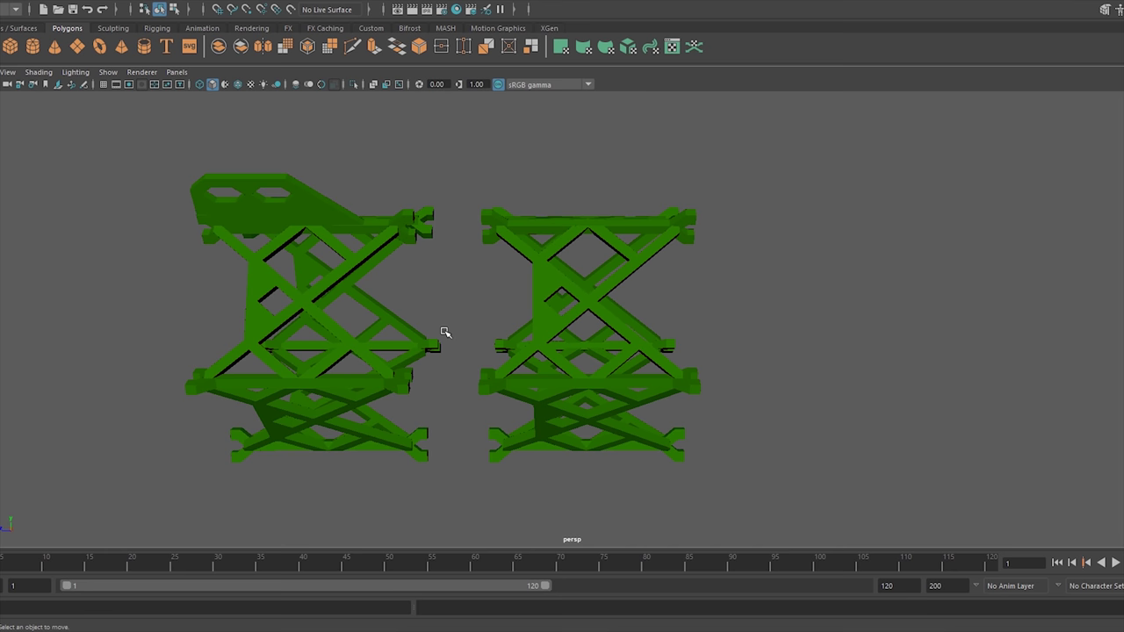
key(ctrl+shift+h)
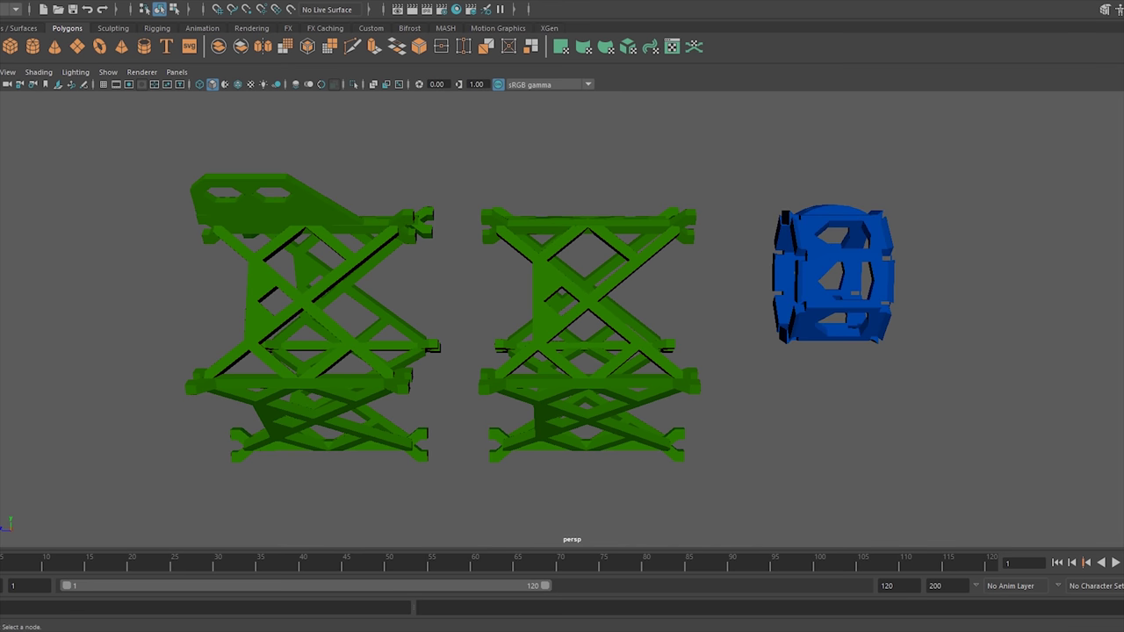
click(859, 306)
key(f)
click(896, 296)
alt+drag(896, 296, 534, 188)
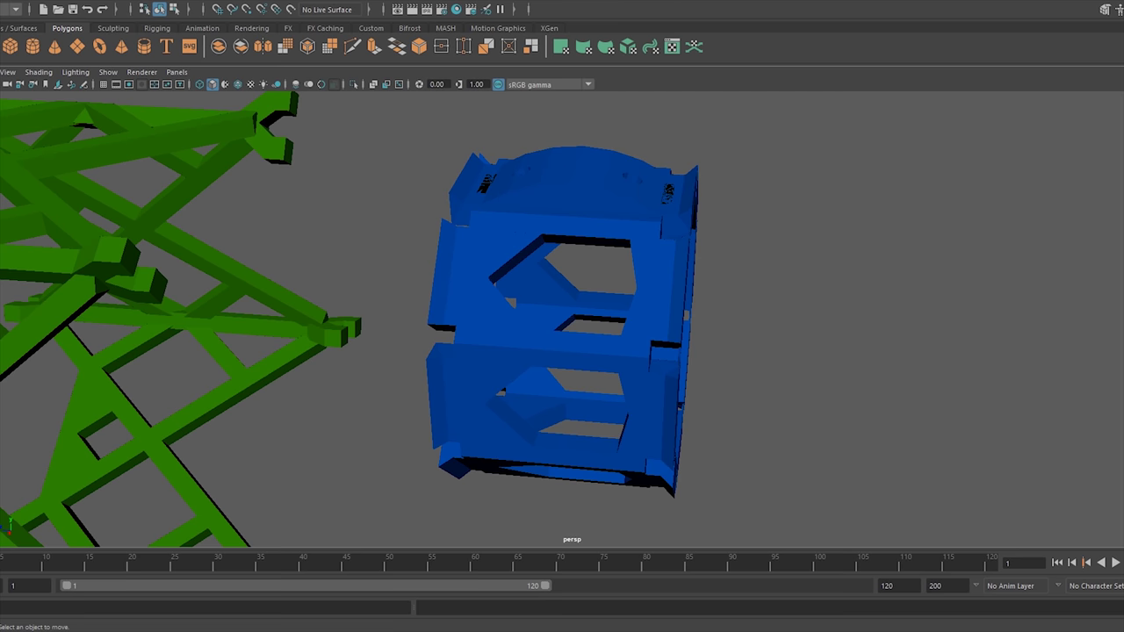
- Bring in the separate curved blue lid, then paste another copy of the lattice frame
key(ctrl+shift+h)
click(859, 210)
key(f)
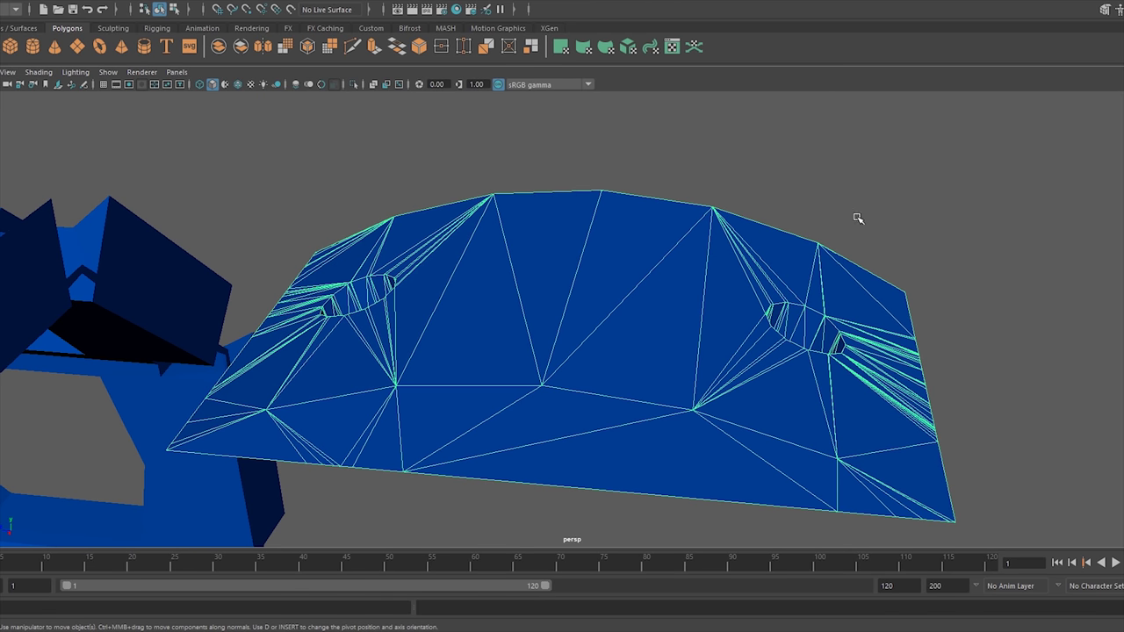
scroll(896, 380, down, 5)
click(896, 379)
alt+drag(896, 380, 662, 397)
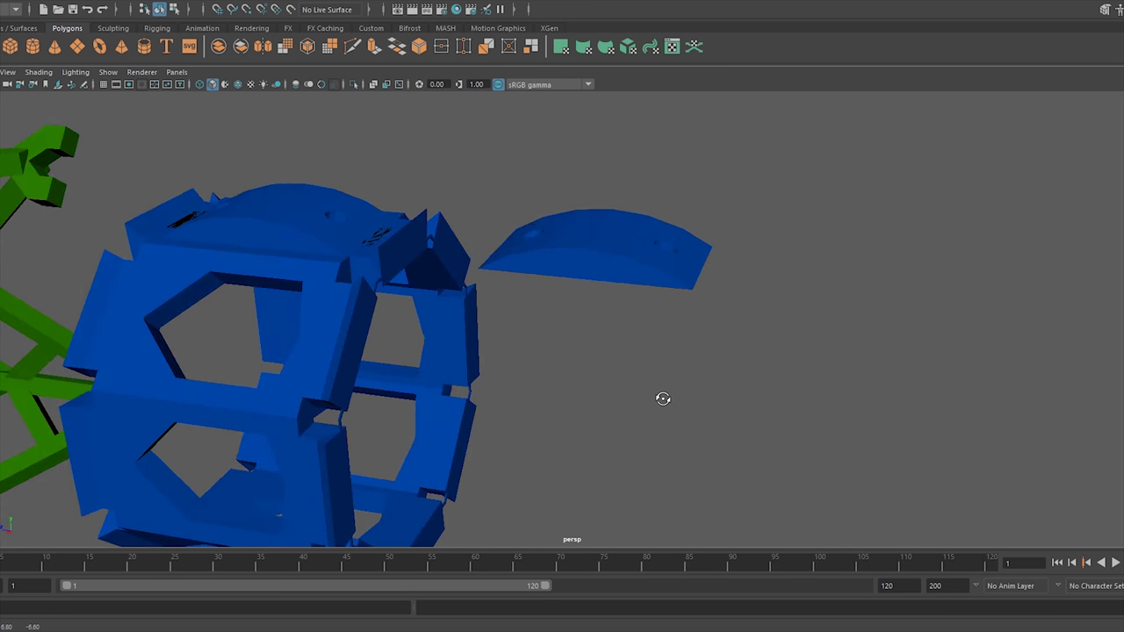
scroll(592, 410, down, 5)
alt+drag(592, 410, 641, 375)
key(ctrl+g)
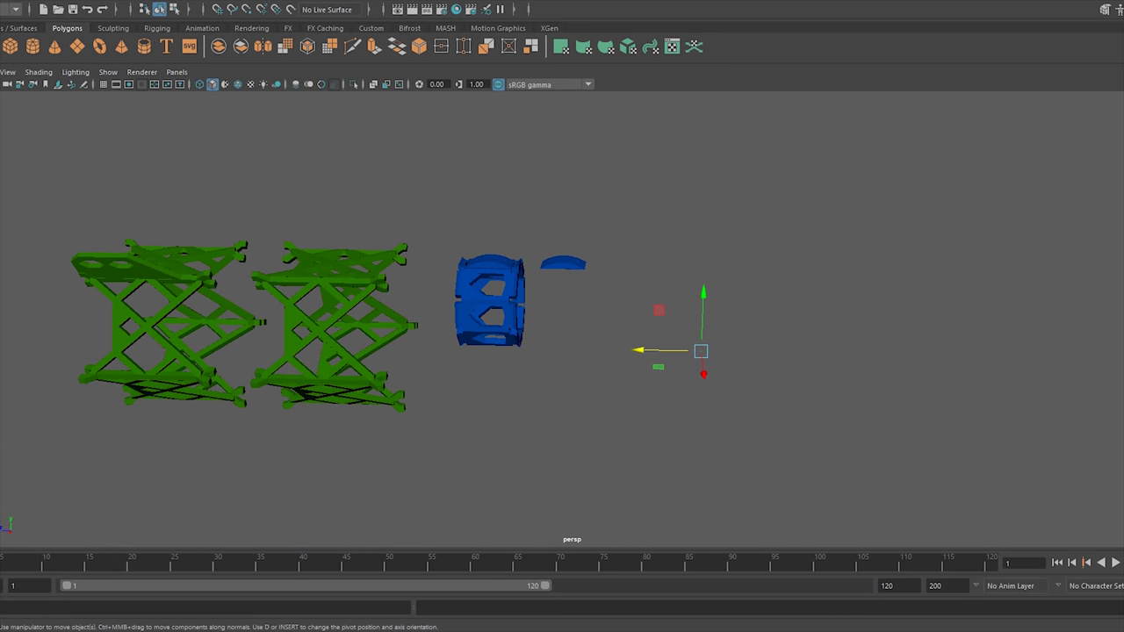
key(ctrl+v)
- Move the cyan lattice frame copy beside the green frame holding the blue plate, then frame everything
alt+drag(627, 437, 773, 294)
scroll(747, 297, up, 6)
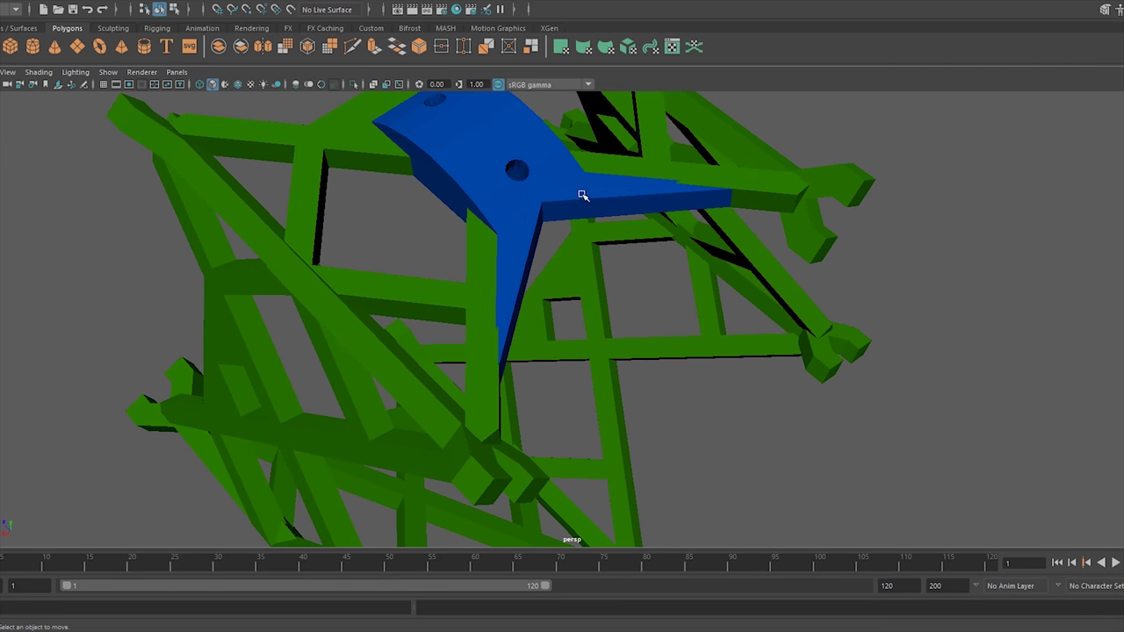
scroll(519, 335, down, 5)
alt+drag(520, 334, 635, 389)
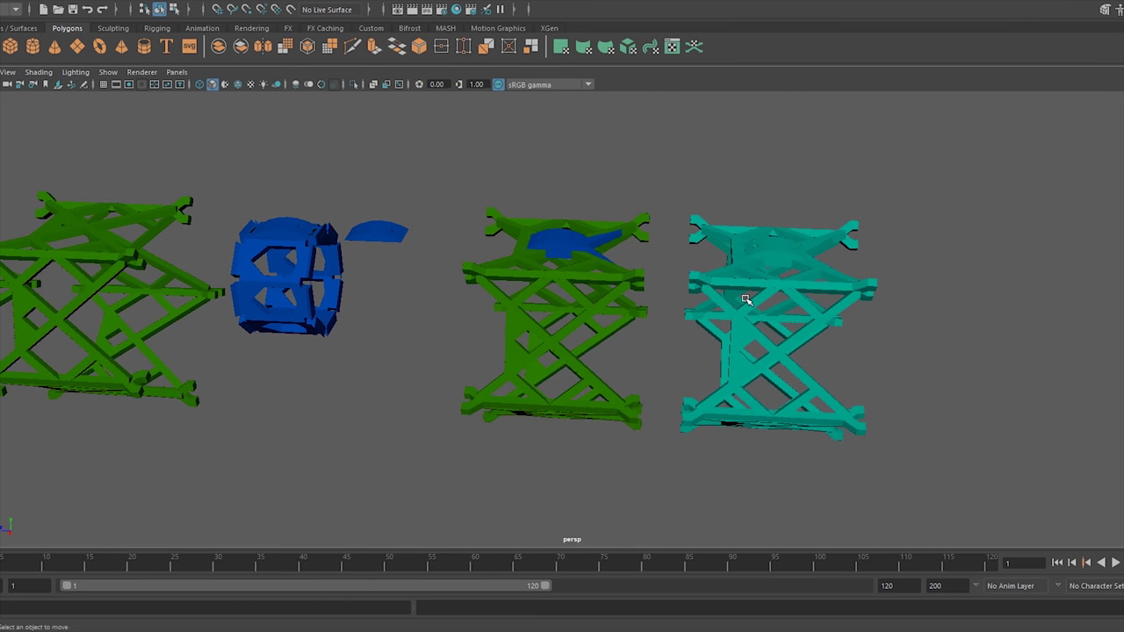
alt+drag(685, 255, 864, 388)
click(905, 368)
key(a)
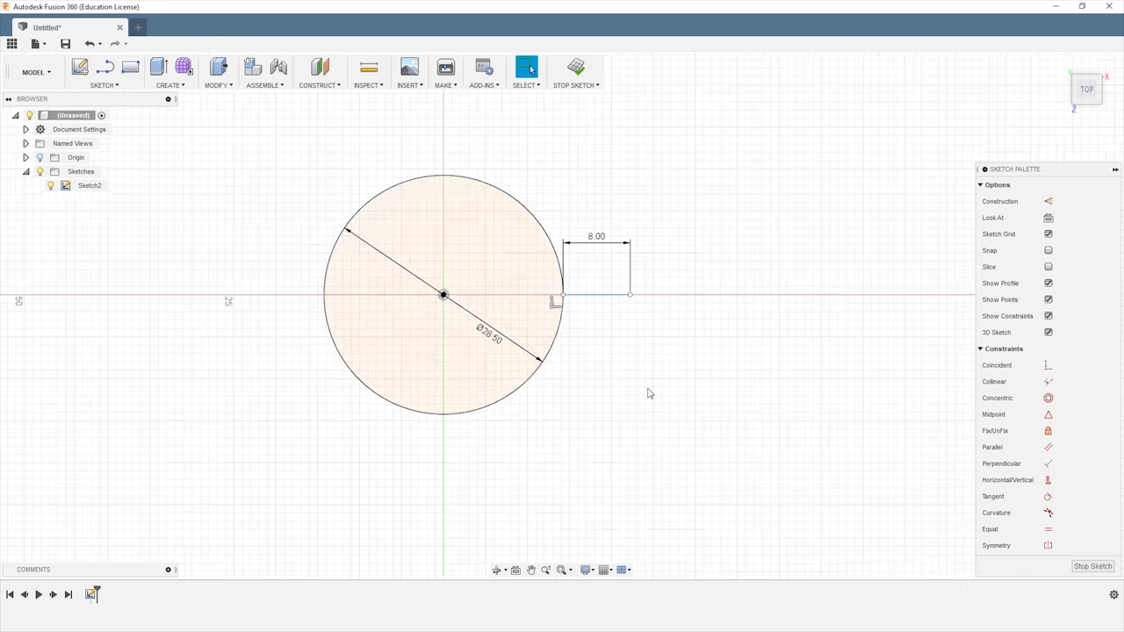
- Draw a line from the circle's right edge and offset the right circle by 5 mm
scroll(648, 392, up, 2)
middle_drag(647, 392, 585, 396)
key(c)
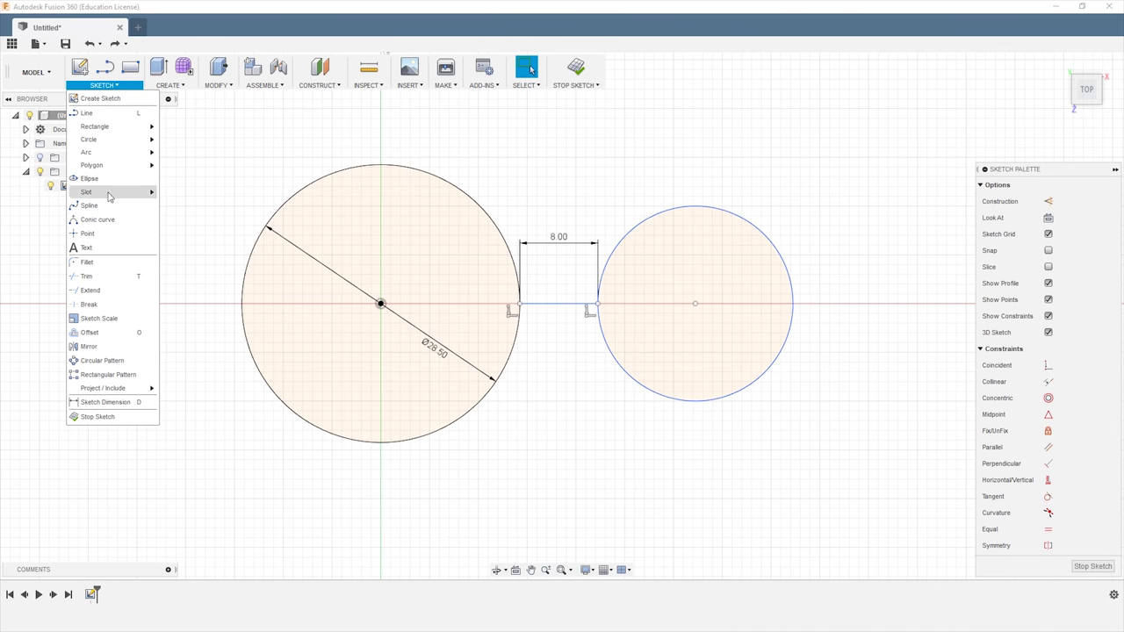
click(88, 332)
click(627, 216)
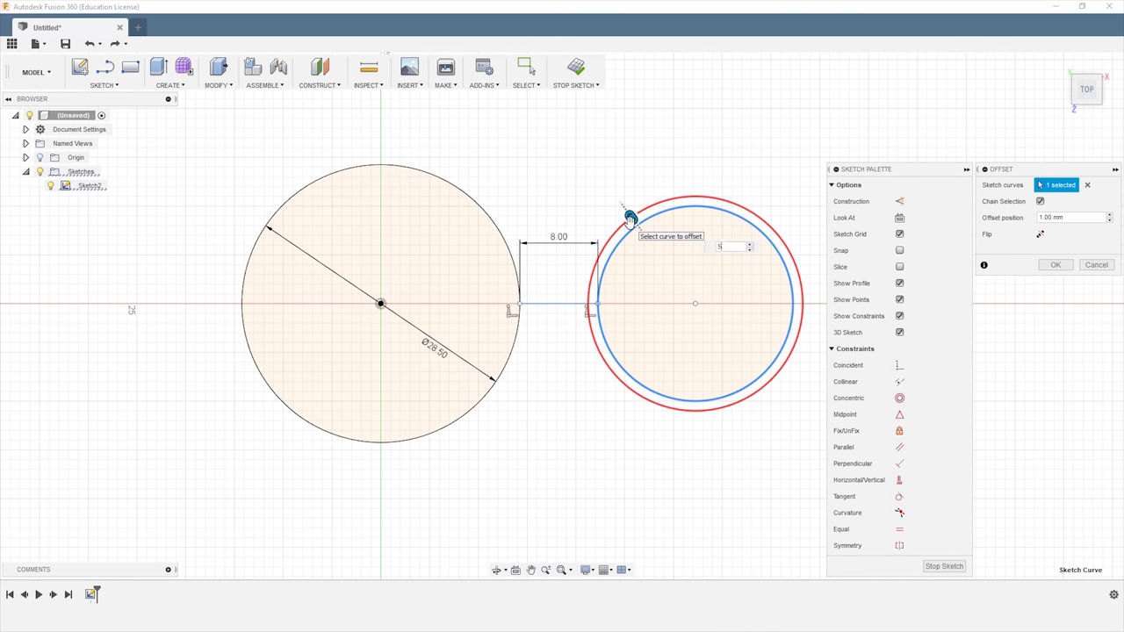
key(Return)
- Offset the left circle by 3 mm, add and mirror a connecting spline, and extrude the plate
click(104, 85)
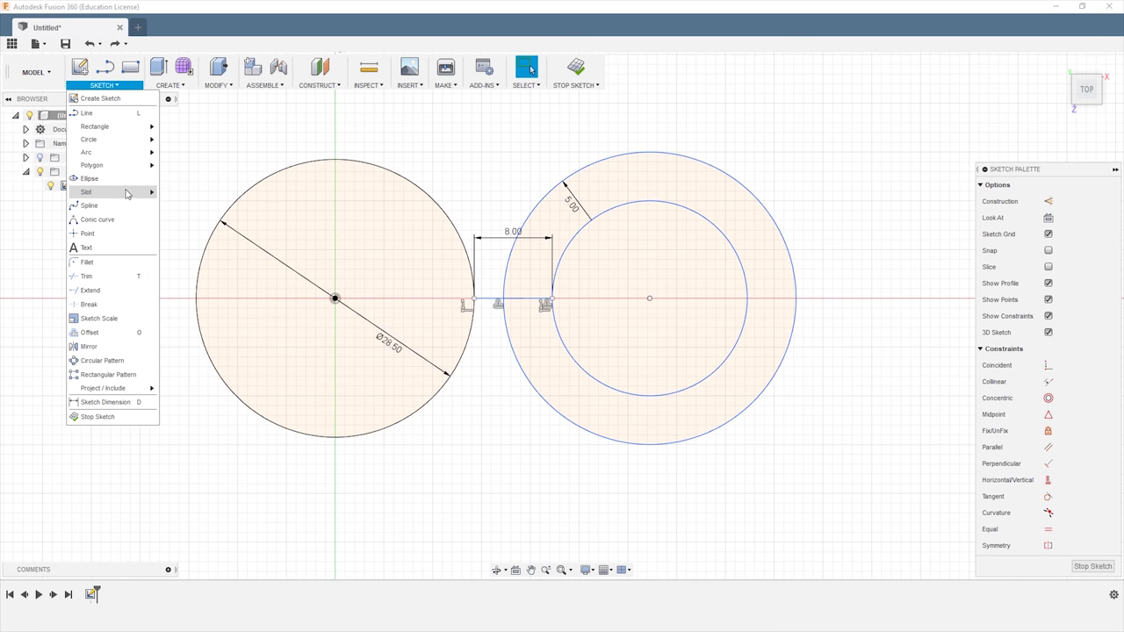
click(89, 332)
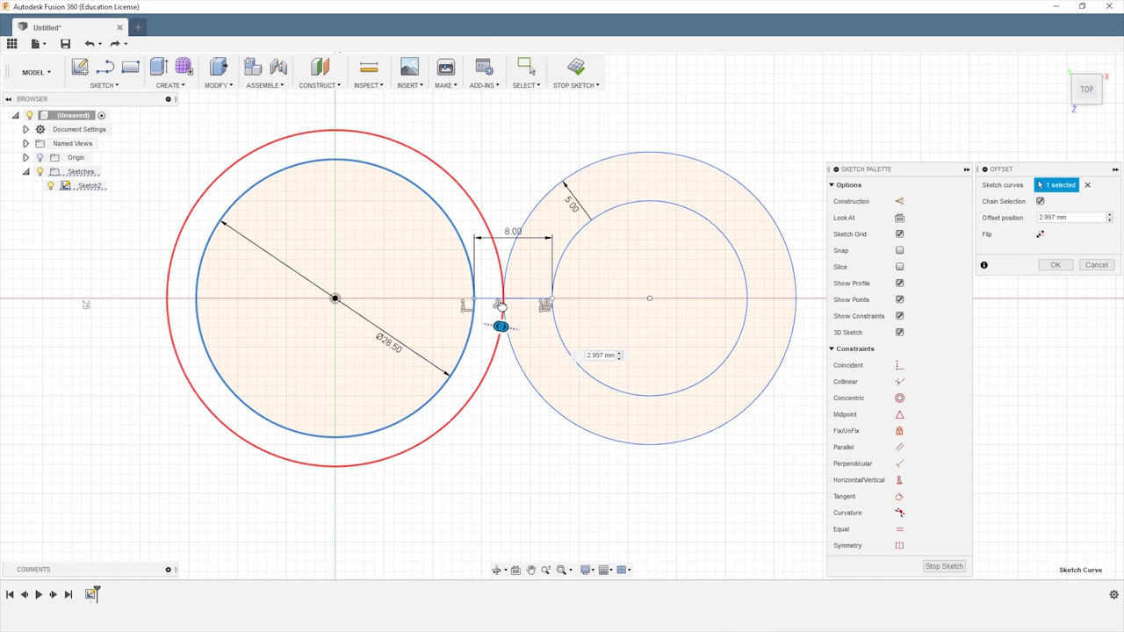
key(Return)
click(103, 85)
click(88, 113)
click(386, 138)
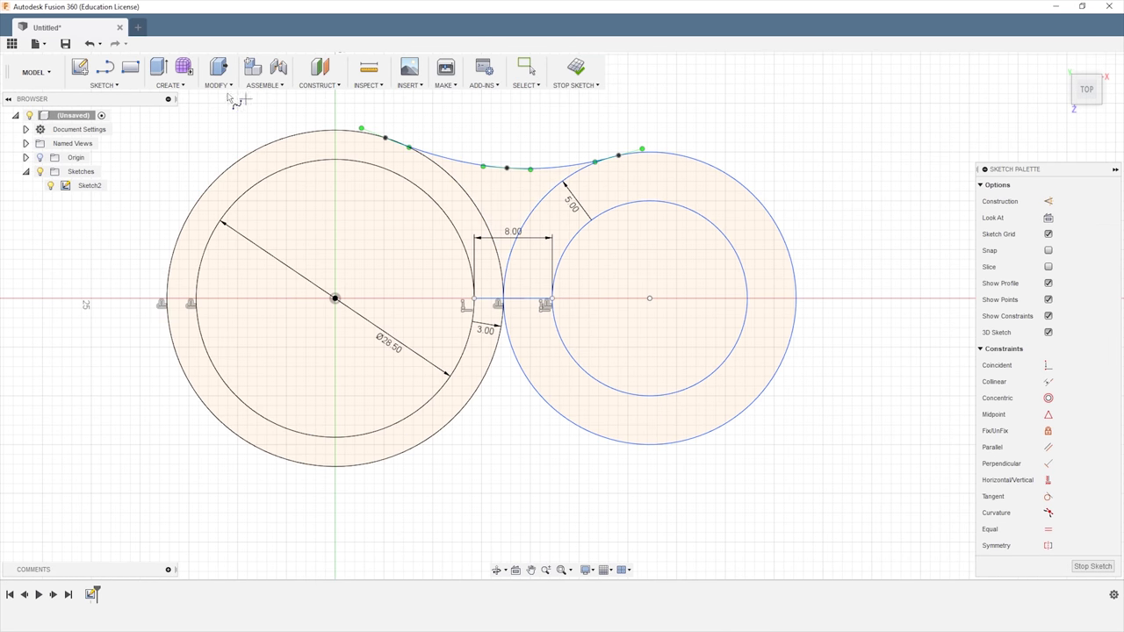
click(104, 85)
click(89, 348)
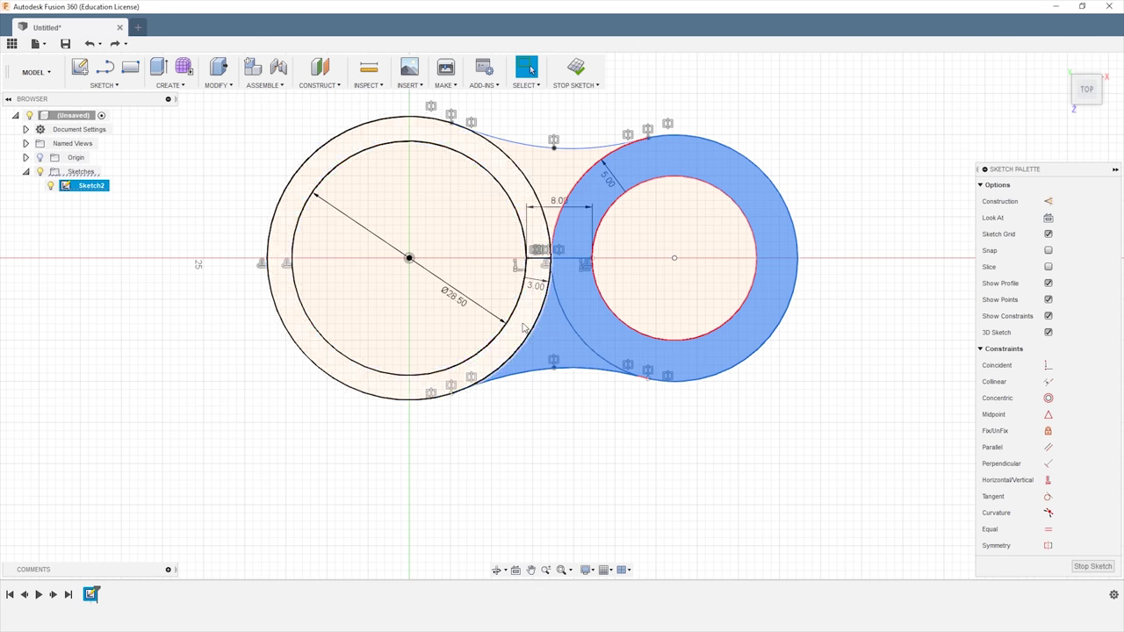
key(e)
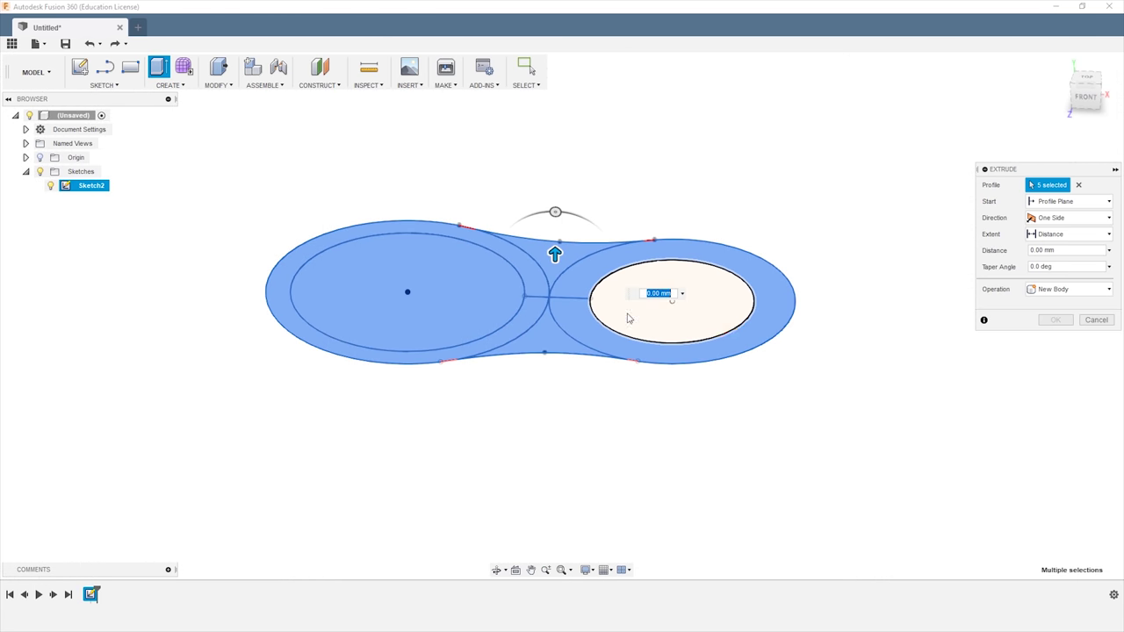
key(Return)
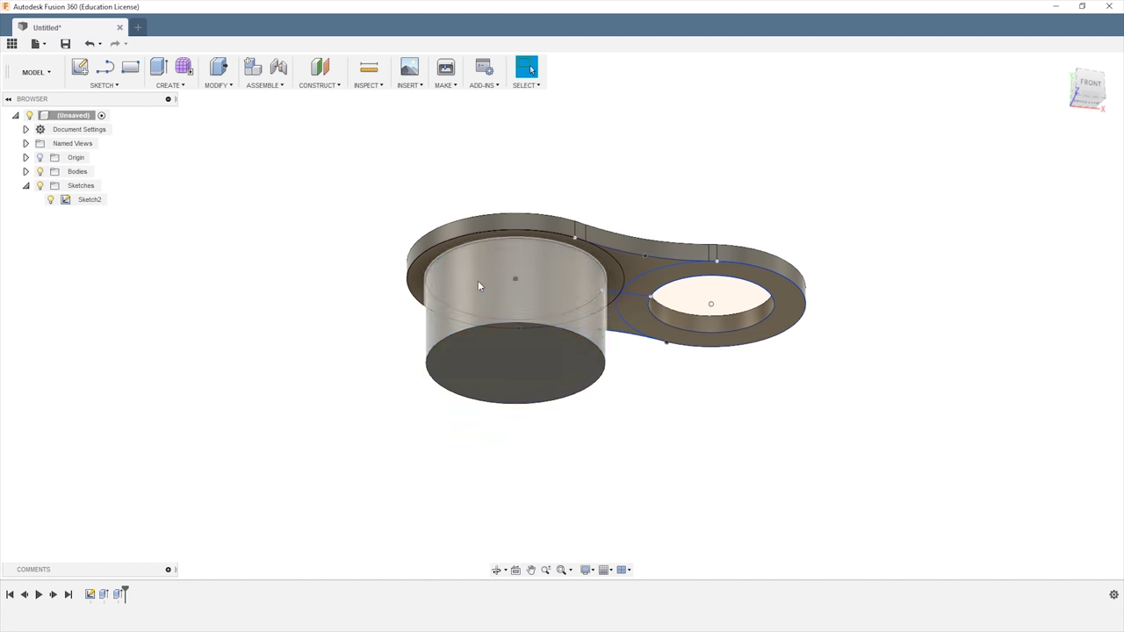
- Add a thread to the cylinder under the left ring
click(171, 85)
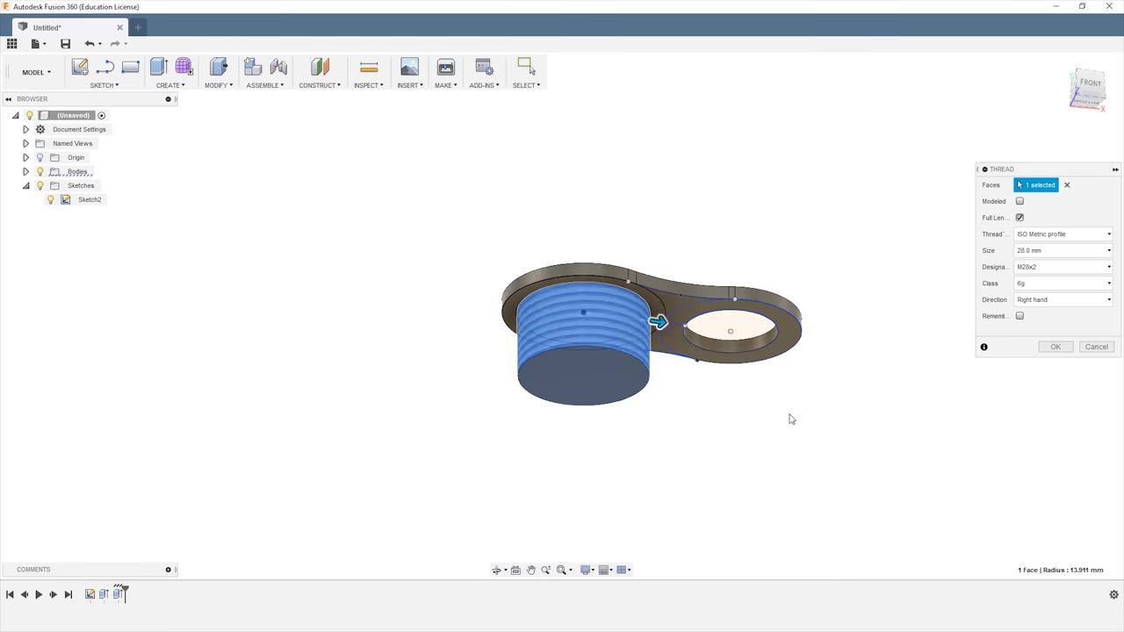
shift+middle_drag(788, 419, 783, 364)
key(Return)
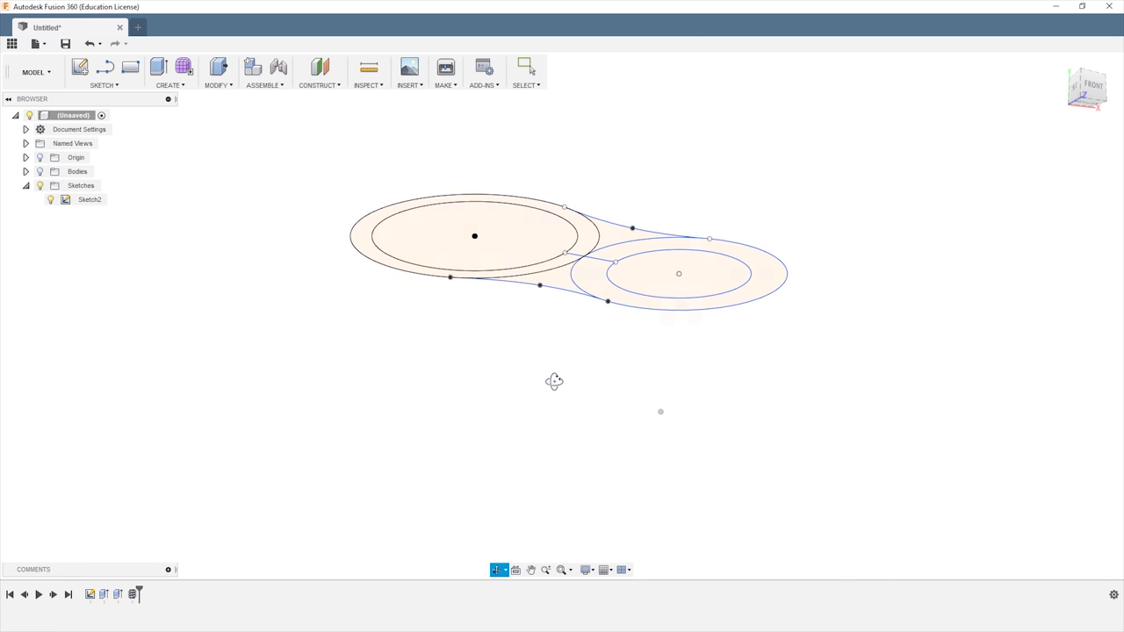
- Make the nut ring a new body and cut a triangular 0.25-turn coil groove into its wall
right_click(70, 200)
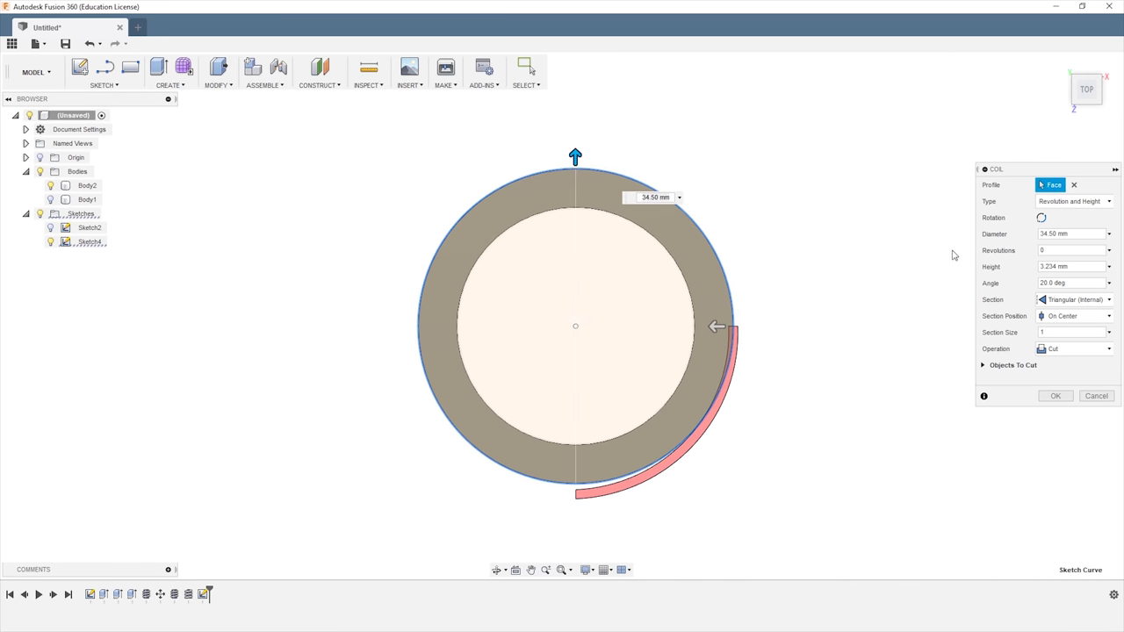
shift+middle_drag(917, 300, 759, 356)
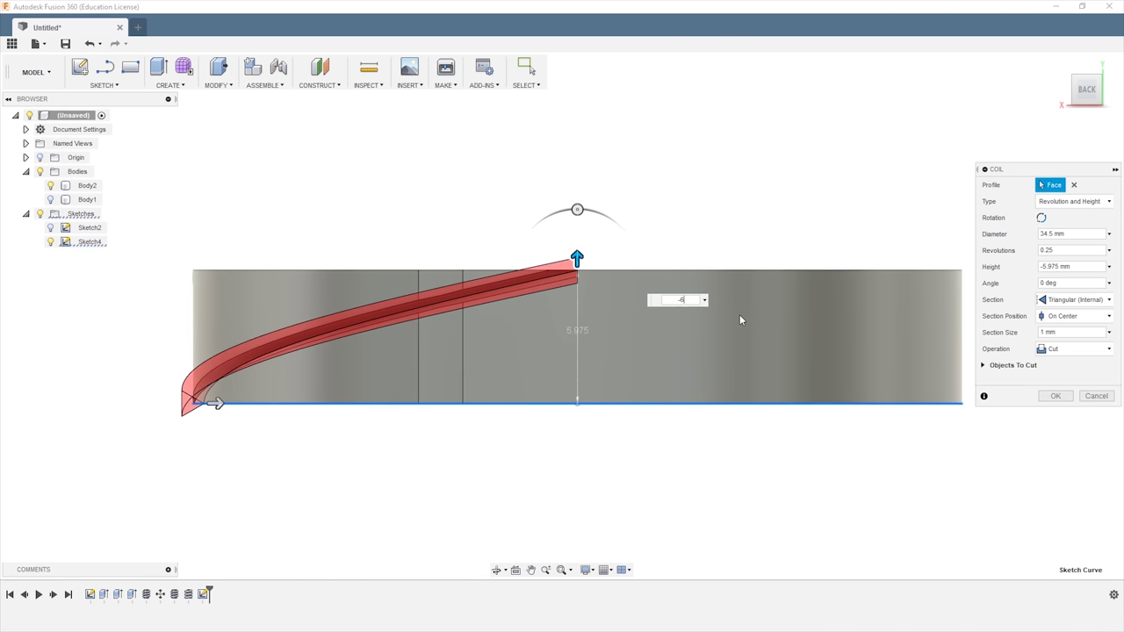
shift+middle_drag(739, 320, 834, 408)
key(Return)
- Mirror the coil groove across a plane
click(167, 324)
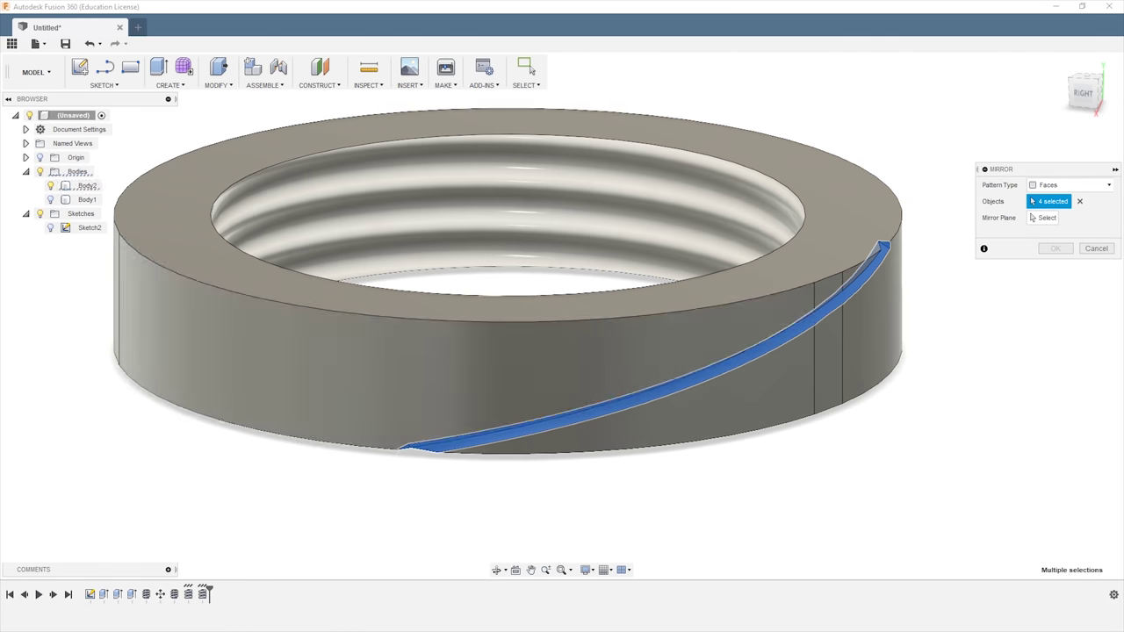
click(479, 132)
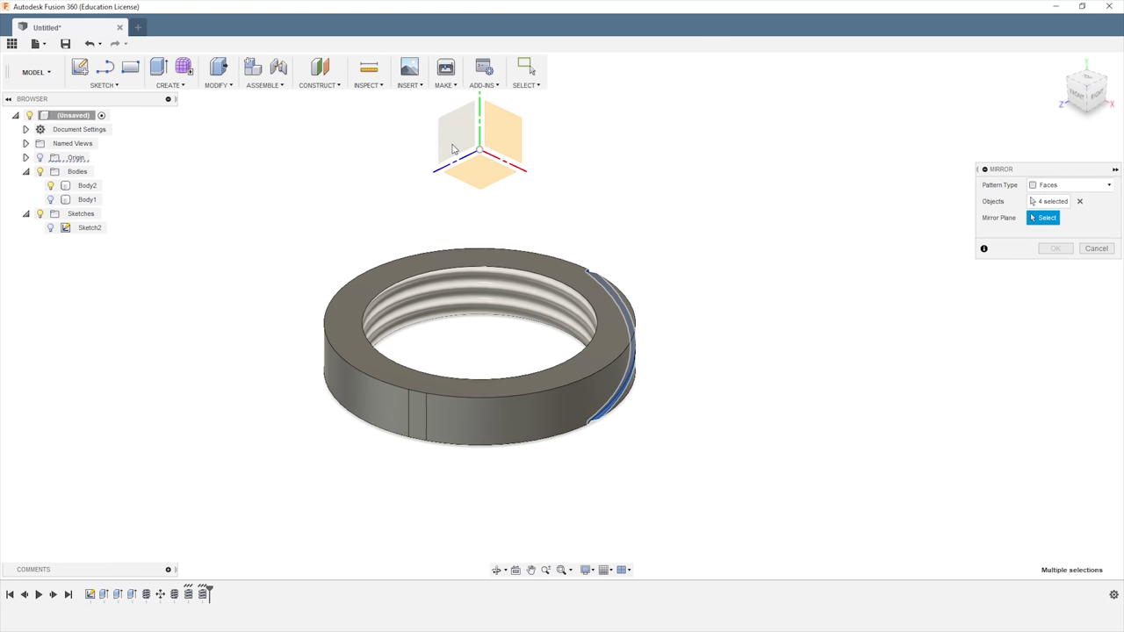
key(Return)
- Circular-pattern the groove faces 16 times around the ring axis to knurl the nut
click(169, 85)
mouse_move(193, 310)
click(272, 325)
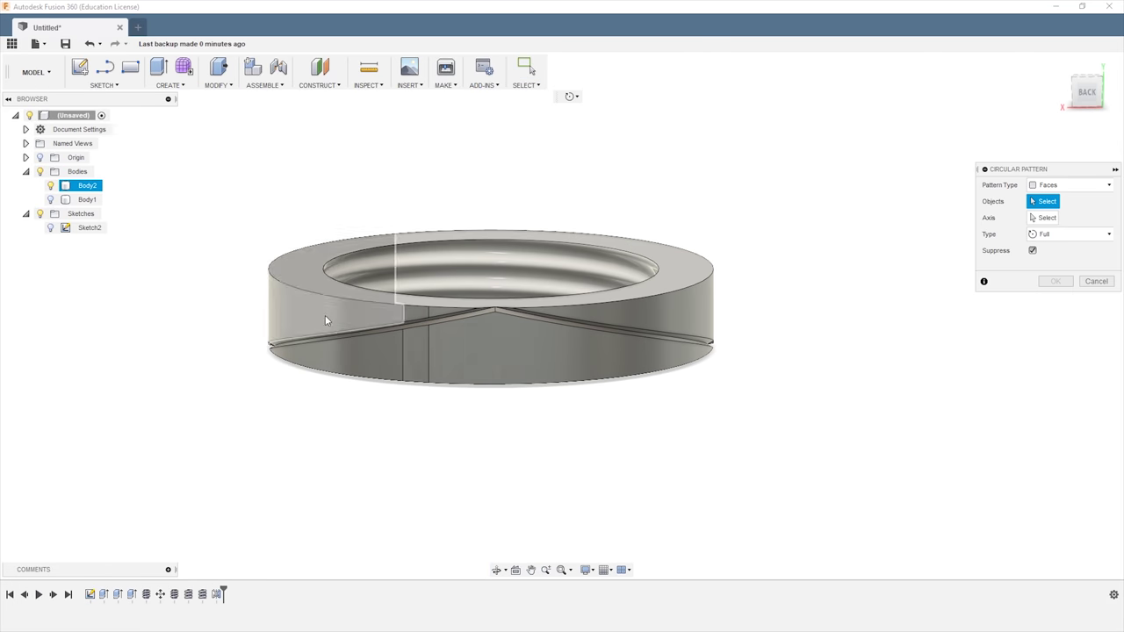
shift+middle_drag(325, 315, 515, 269)
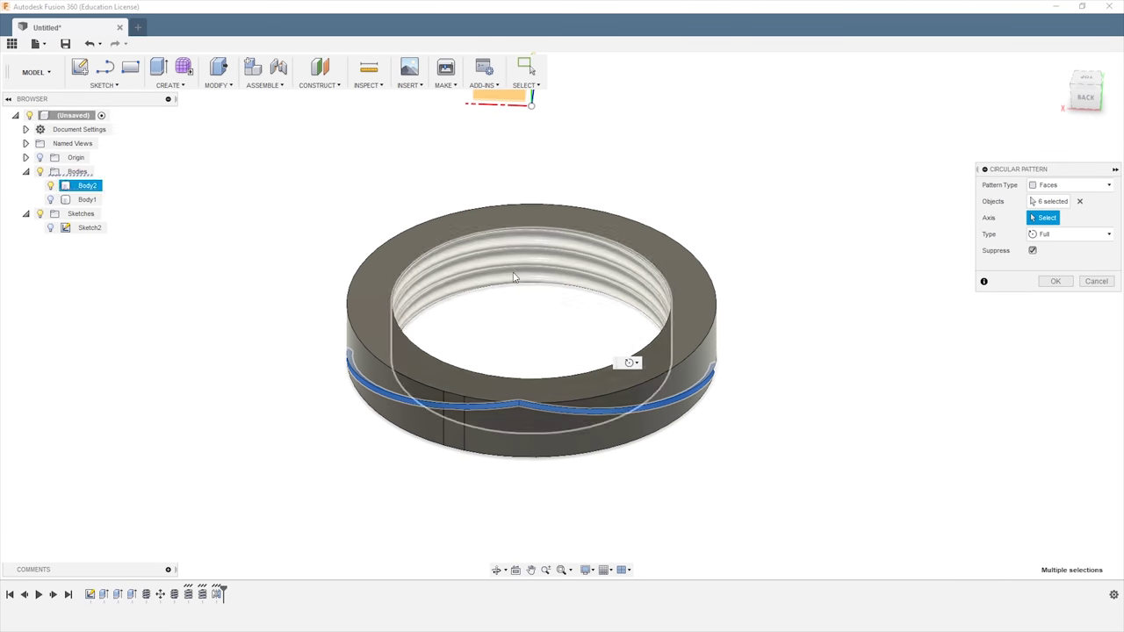
click(515, 269)
scroll(747, 269, down, 3)
scroll(660, 325, up, 3)
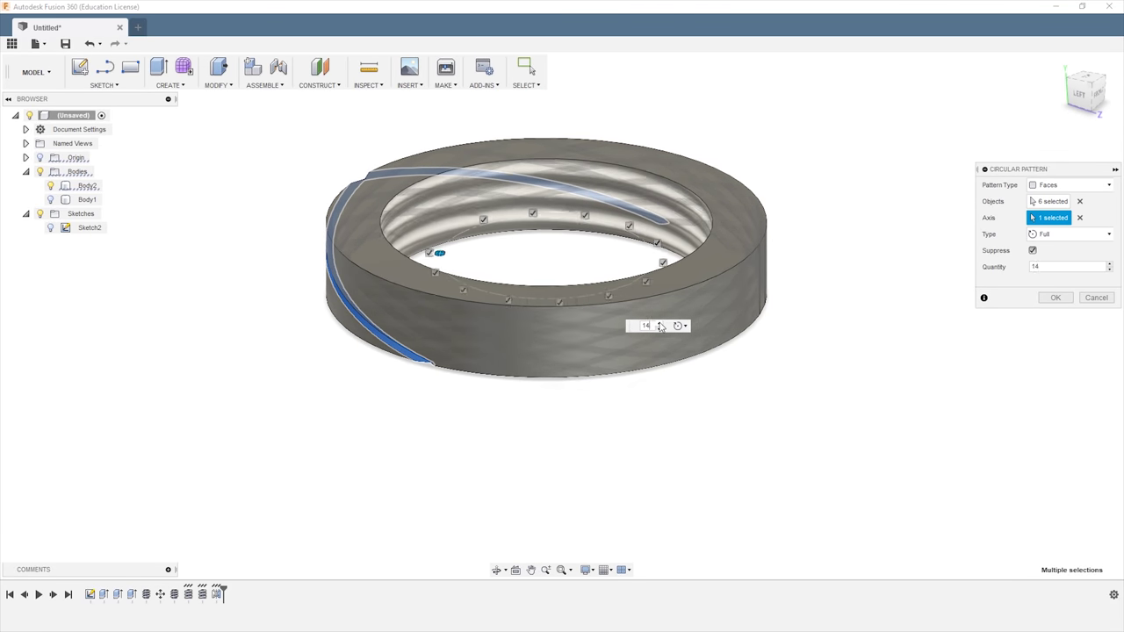
click(661, 323)
click(660, 323)
shift+middle_drag(660, 326, 980, 311)
shift+middle_drag(583, 328, 271, 392)
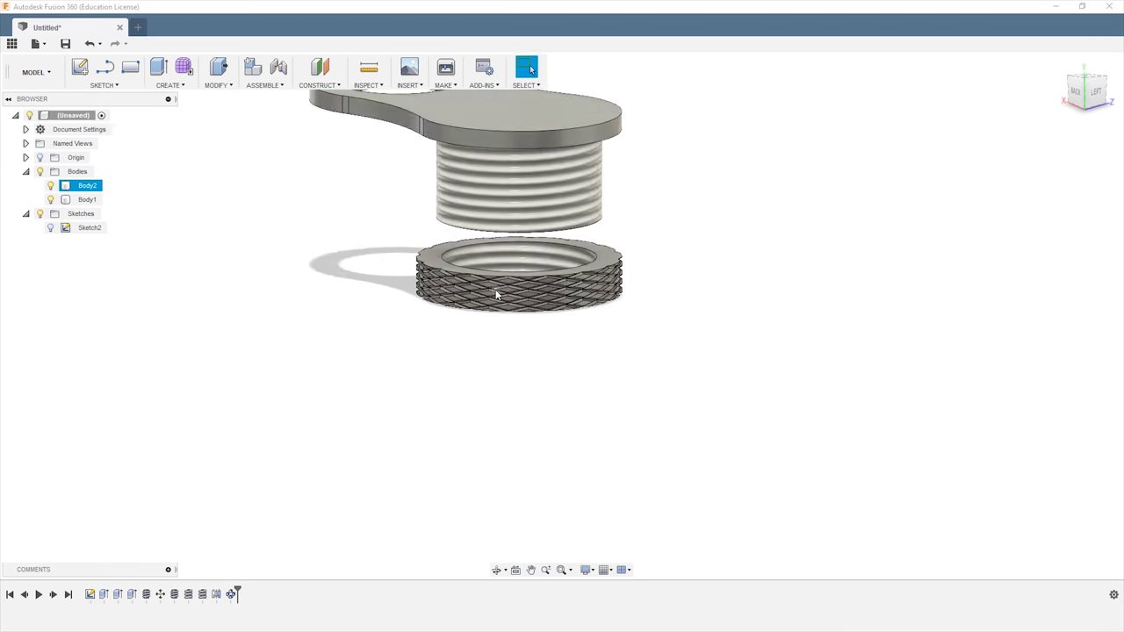
- Chamfer the threaded post's end and edit the thread to cover the nut's inner face
click(218, 85)
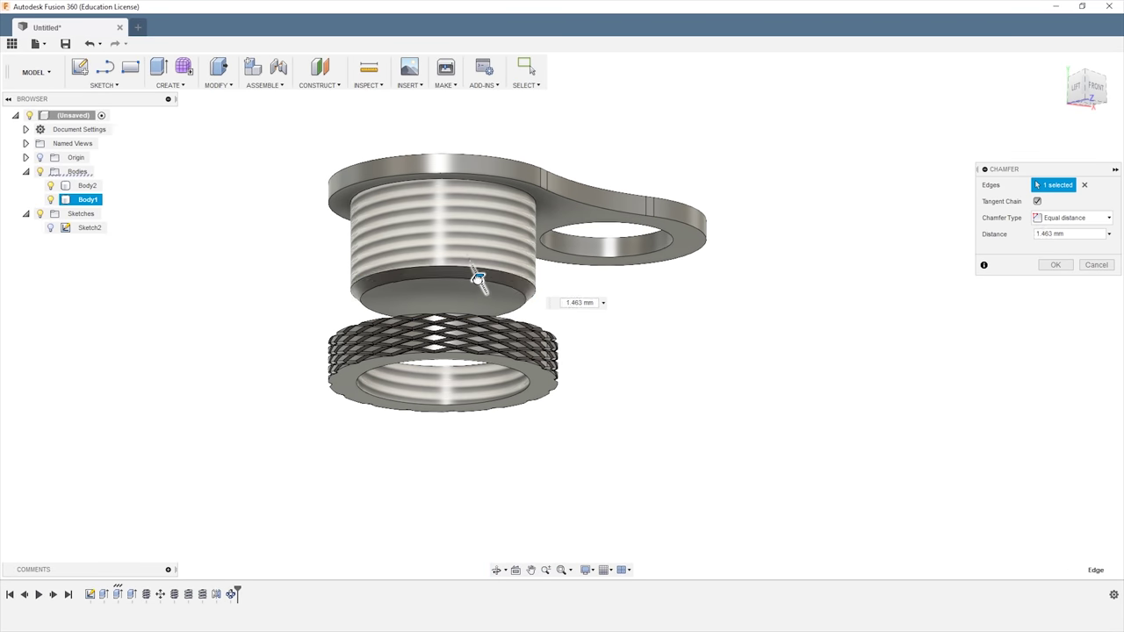
click(1054, 266)
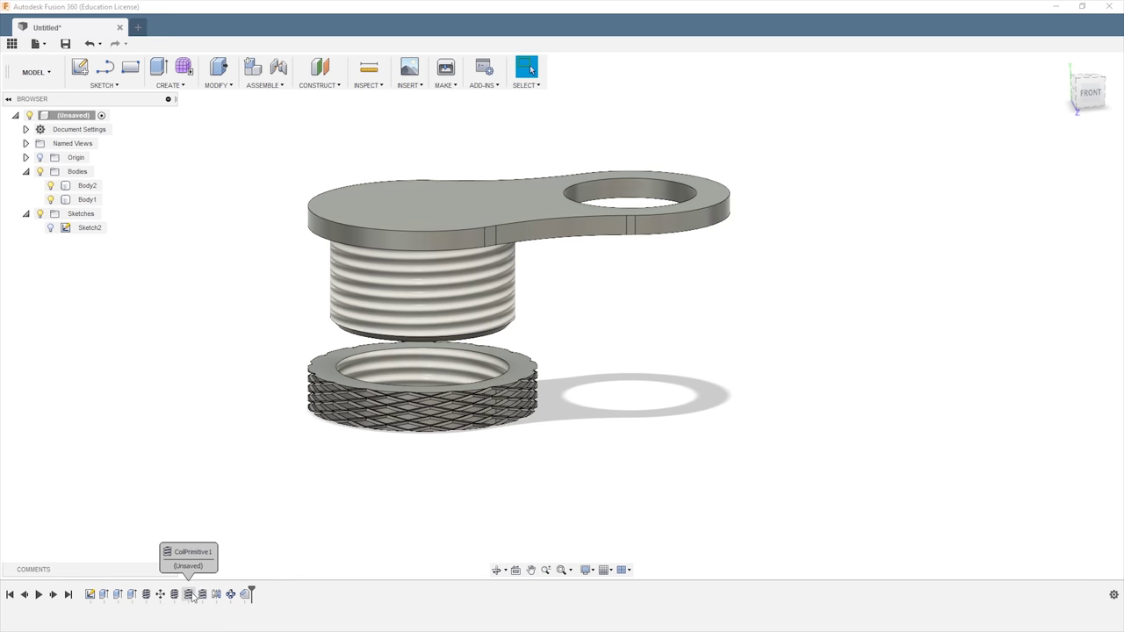
right_click(192, 598)
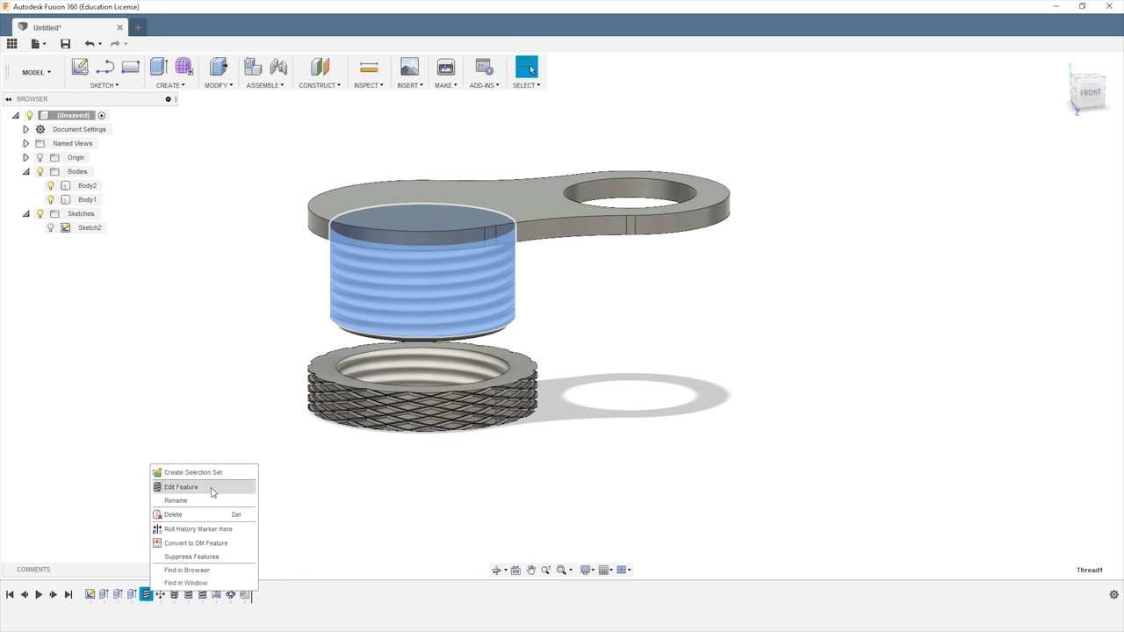
click(211, 491)
click(1059, 348)
double_click(174, 594)
click(1049, 347)
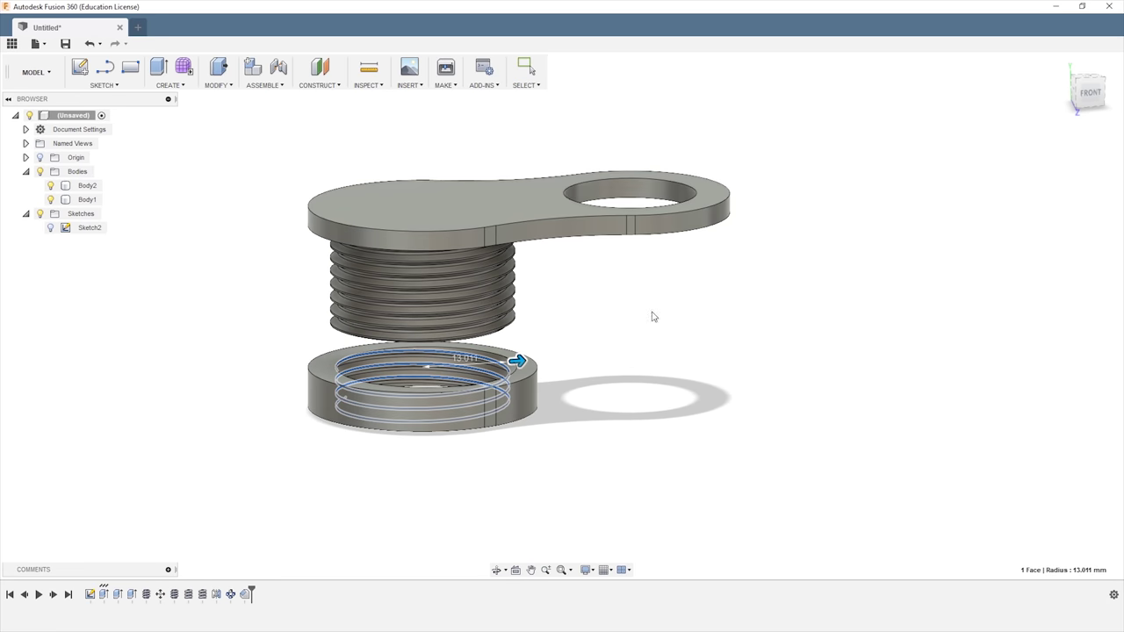
- Round the plate's edges with a 0.6 mm rule fillet
click(218, 85)
click(226, 126)
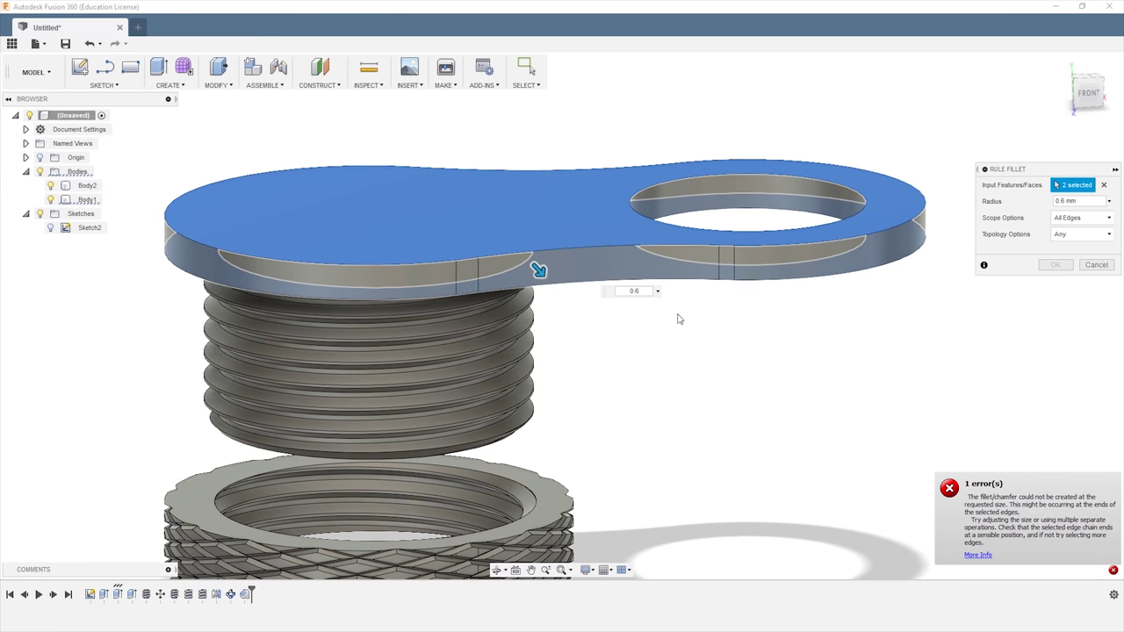
click(1055, 265)
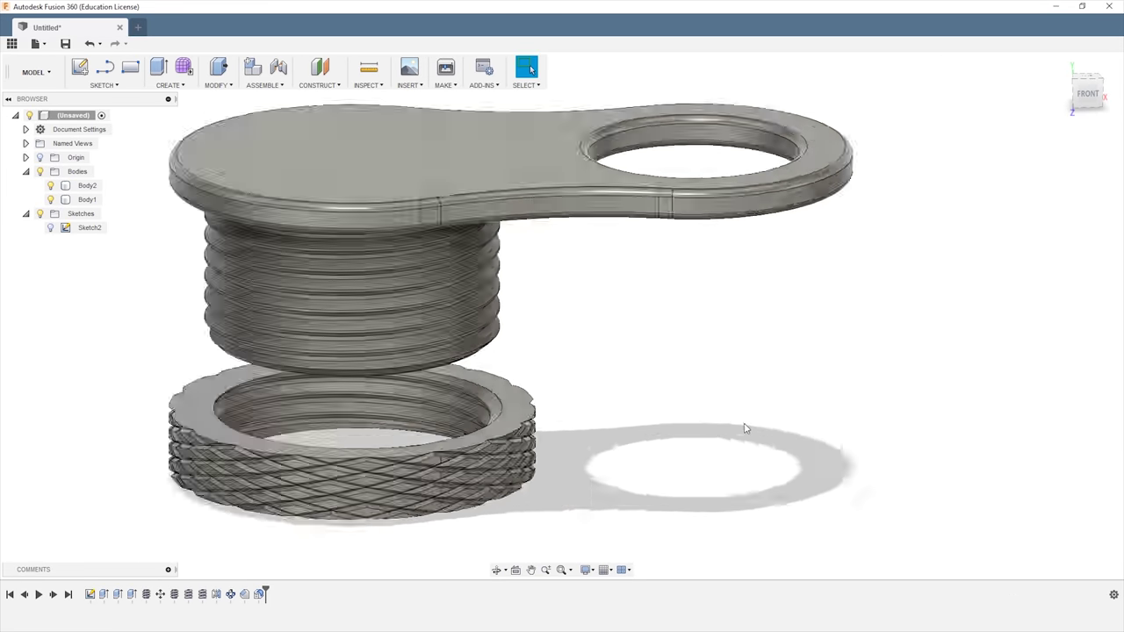
shift+middle_drag(745, 429, 767, 419)
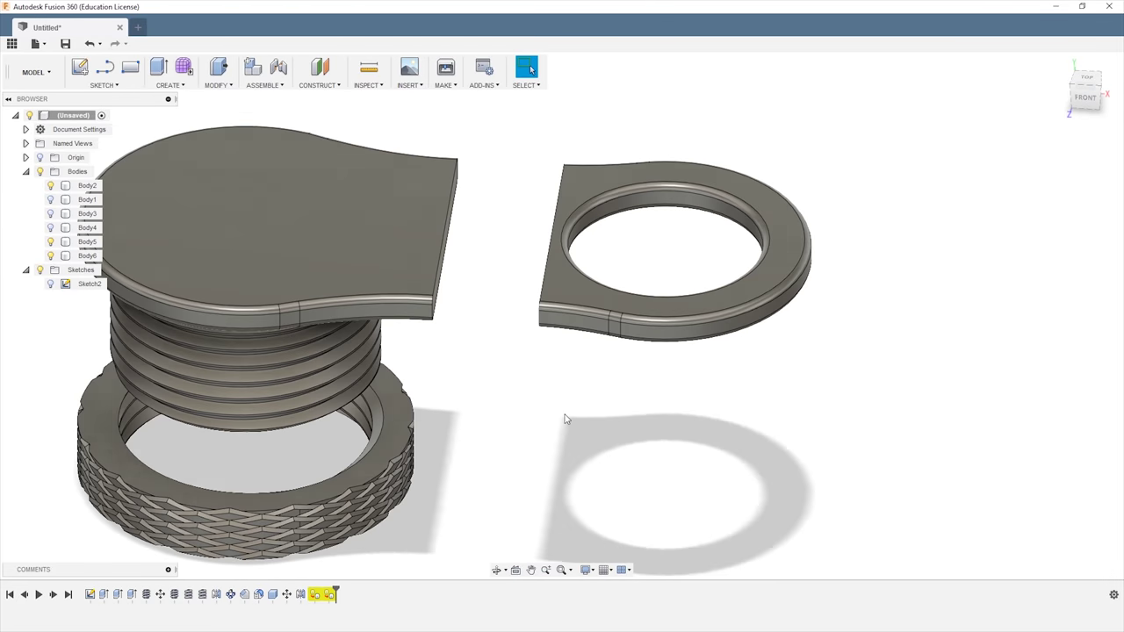
- Split the plate through its middle and loft a section joining the two end faces
click(218, 85)
click(170, 85)
click(188, 158)
click(492, 224)
click(571, 230)
key(Return)
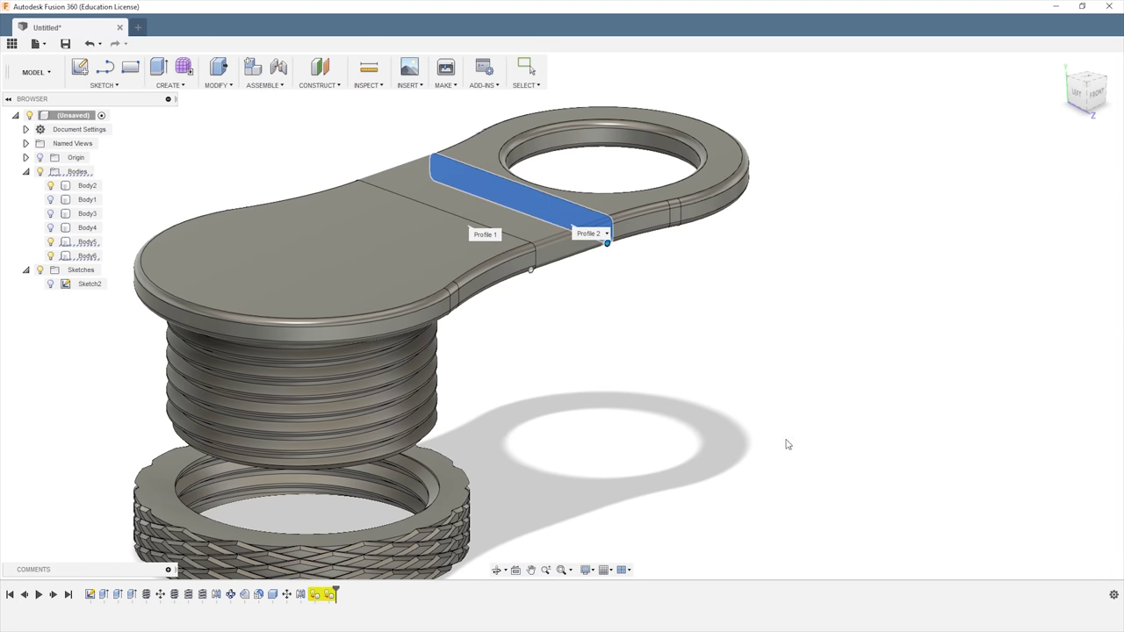